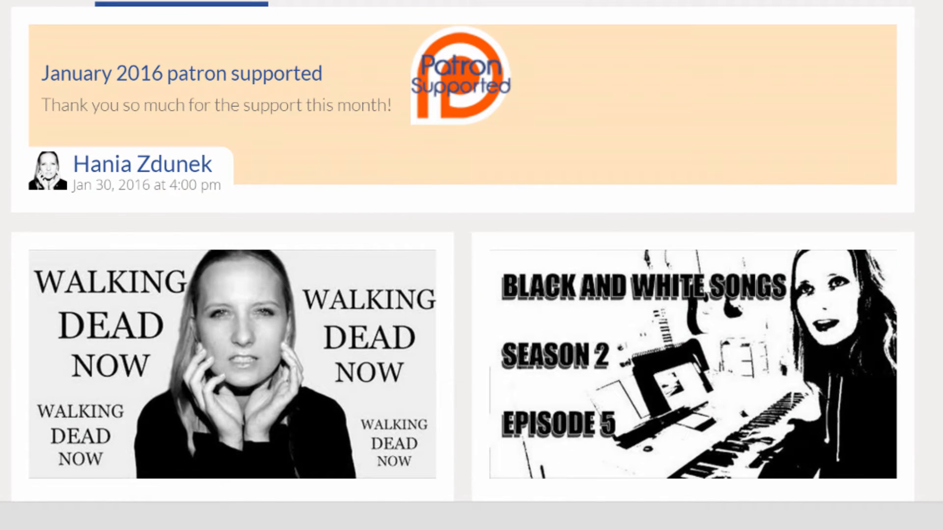
Step: Open the Patron Manager from the account options and display the list of all current patrons
{"action": "scroll", "coordinate": [471, 265], "scroll_direction": "down", "scroll_amount": 5}
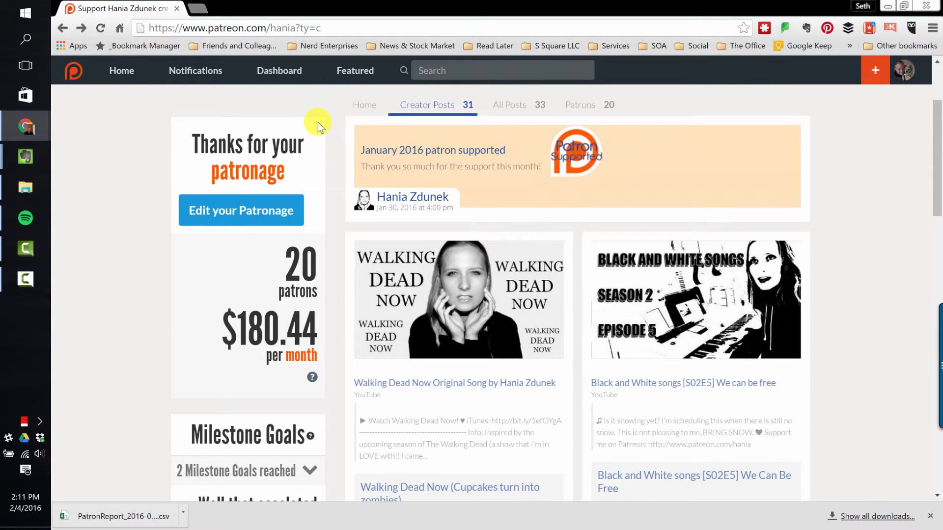
{"action": "scroll", "coordinate": [319, 126], "scroll_direction": "up", "scroll_amount": 3}
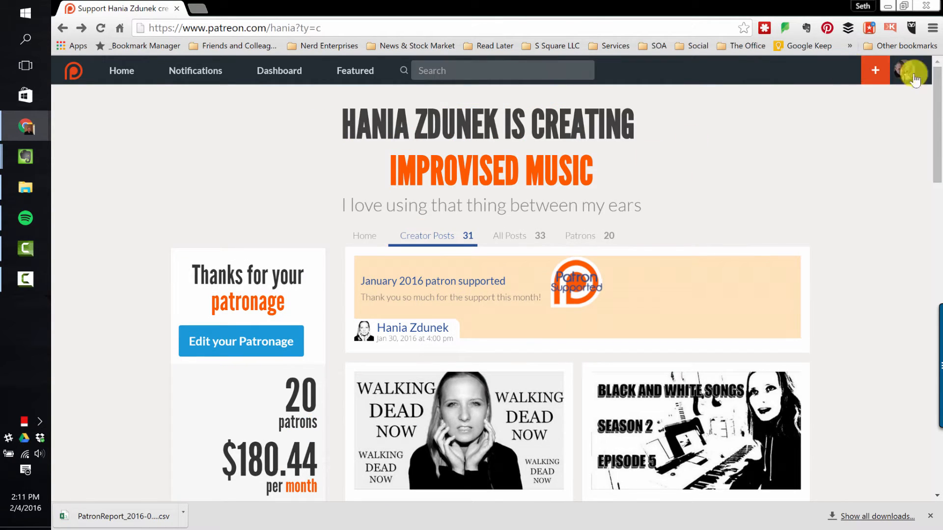
{"action": "left_click", "coordinate": [914, 78]}
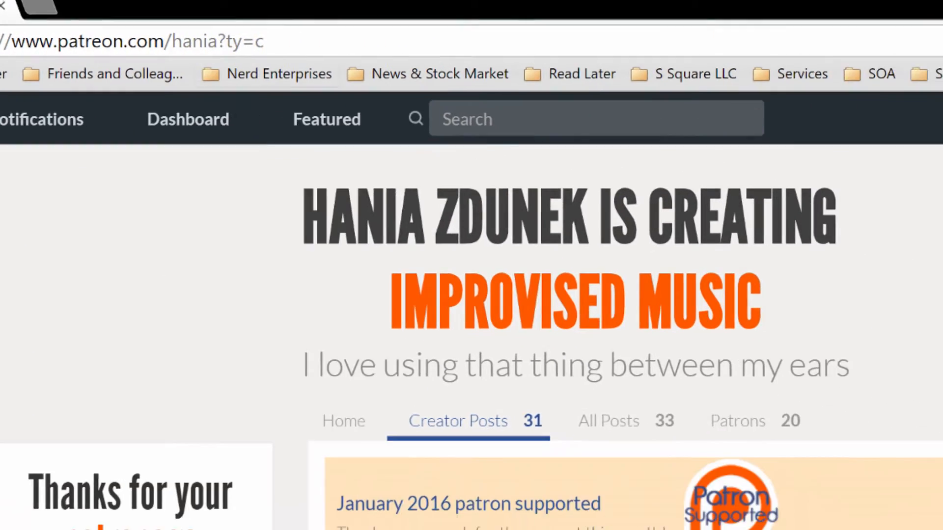
{"action": "mouse_move", "coordinate": [883, 107]}
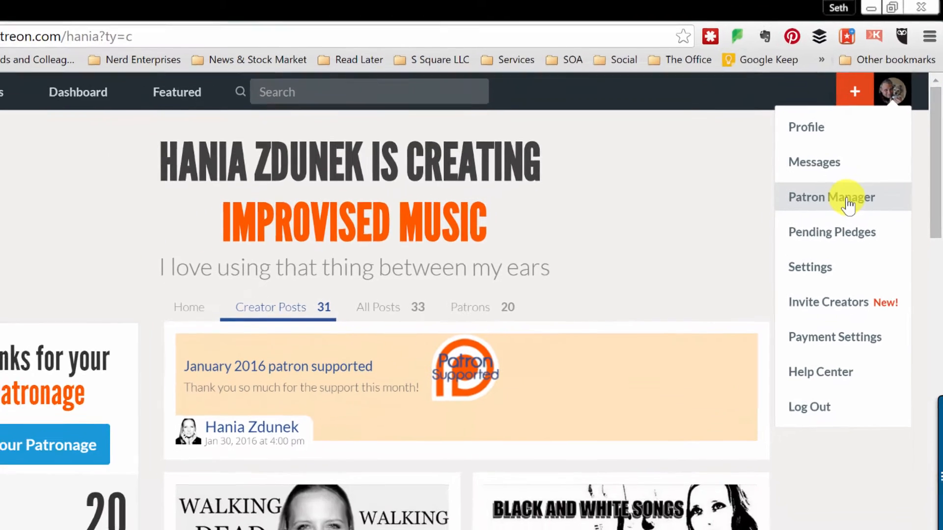
{"action": "left_click", "coordinate": [839, 220]}
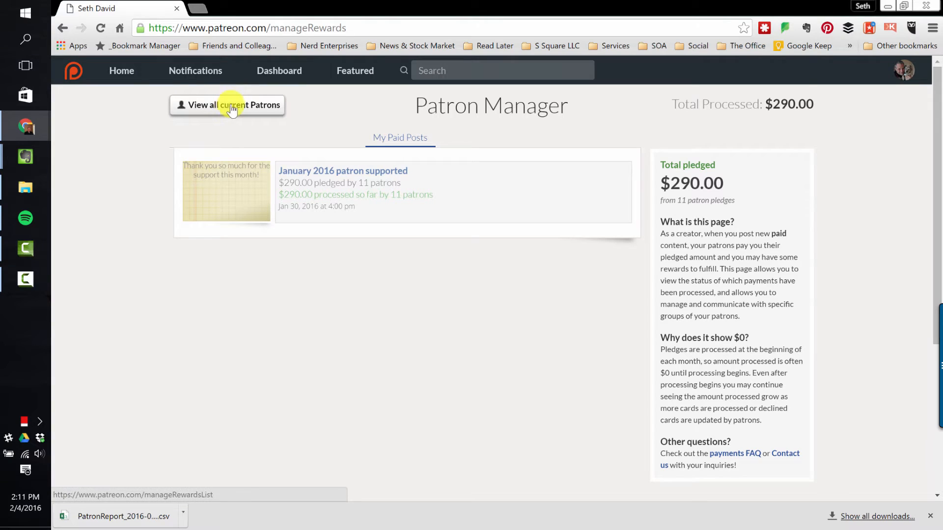
{"action": "mouse_move", "coordinate": [904, 70]}
{"action": "left_click", "coordinate": [228, 109]}
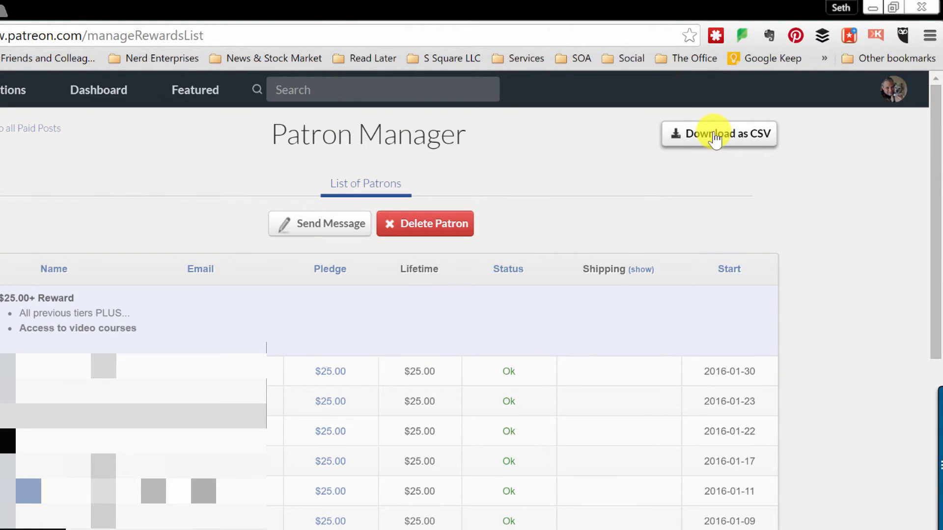
Step: Download the patron list as a CSV file into the sethdavid.com folder and switch to PatronReport_2016-02-04.csv in Excel
{"action": "left_click", "coordinate": [714, 139]}
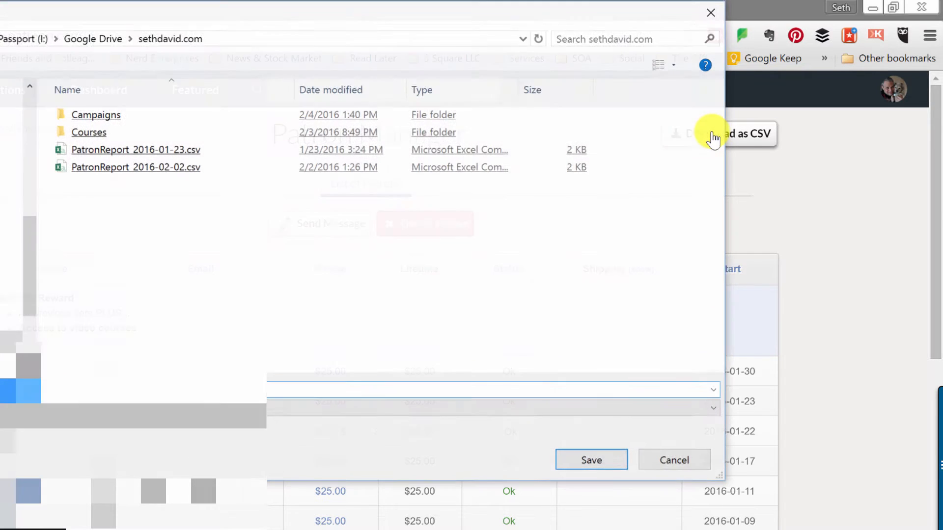
{"action": "left_click", "coordinate": [591, 464]}
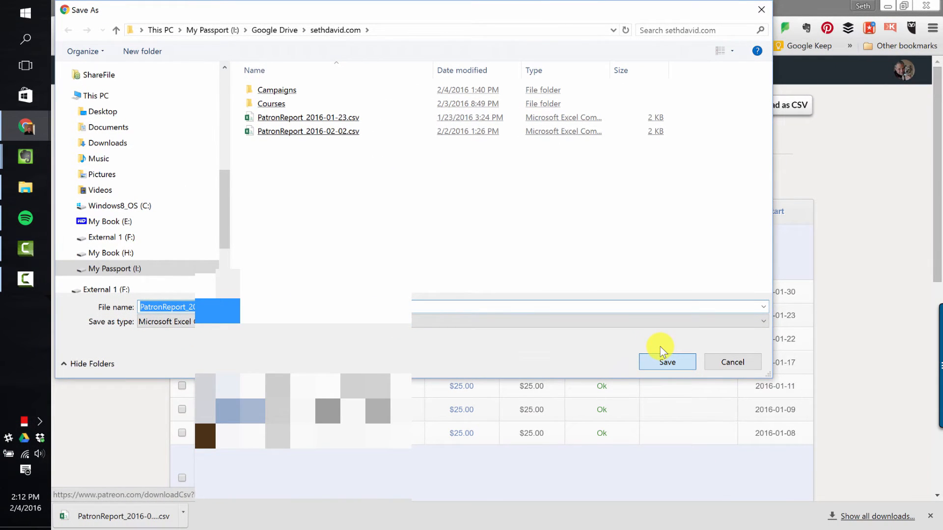
{"action": "left_click", "coordinate": [660, 346]}
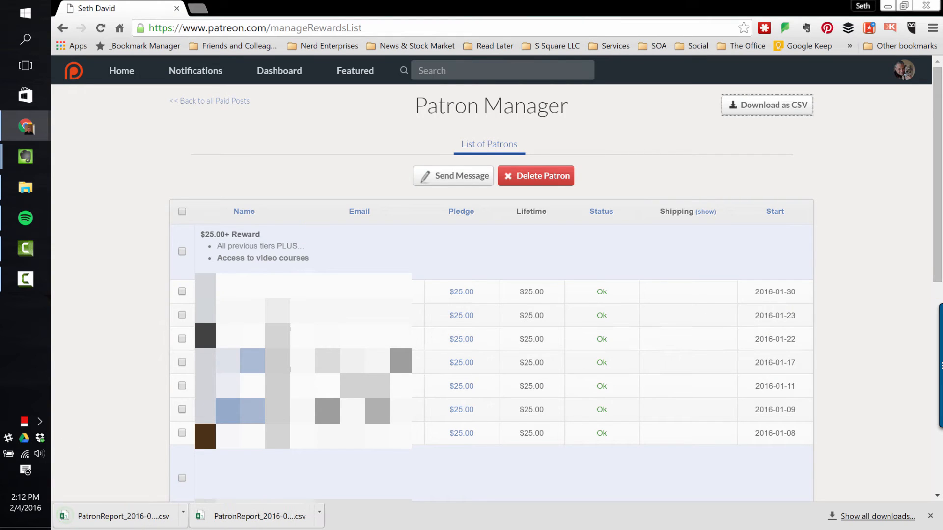
{"action": "key", "text": "alt+Tab"}
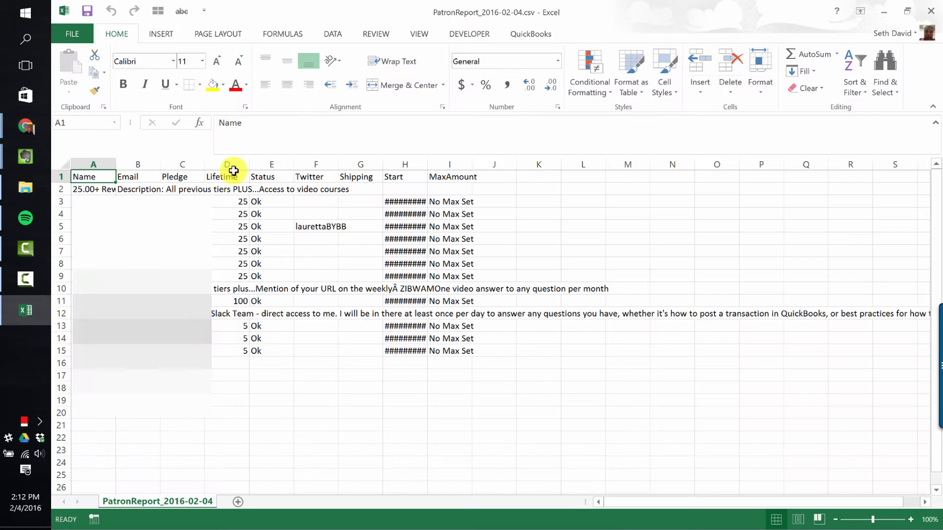
Step: Copy the 25.00+ Reward name and description from A2:B2 into columns J and K for rows 3 to 9
{"action": "left_click_drag", "start_coordinate": [93, 202], "coordinate": [140, 253]}
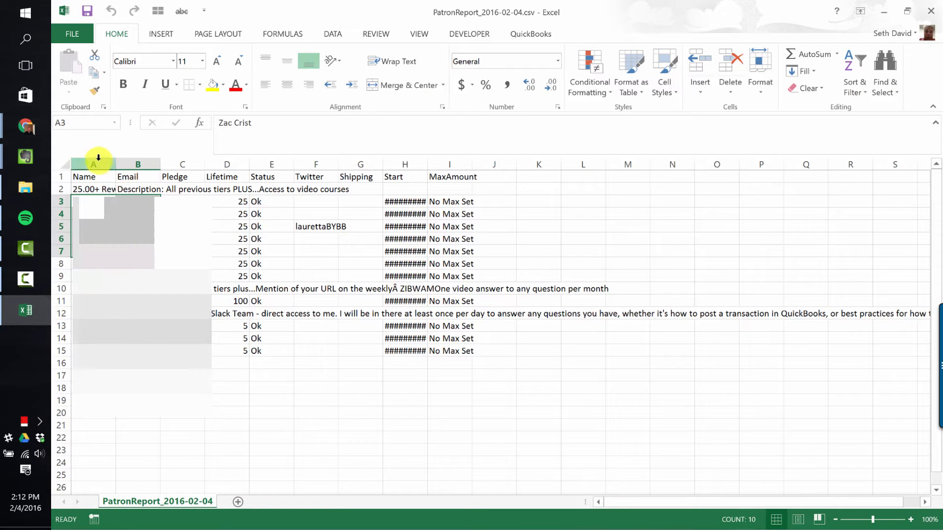
{"action": "left_click", "coordinate": [88, 189]}
{"action": "left_click_drag", "start_coordinate": [125, 190], "coordinate": [152, 192]}
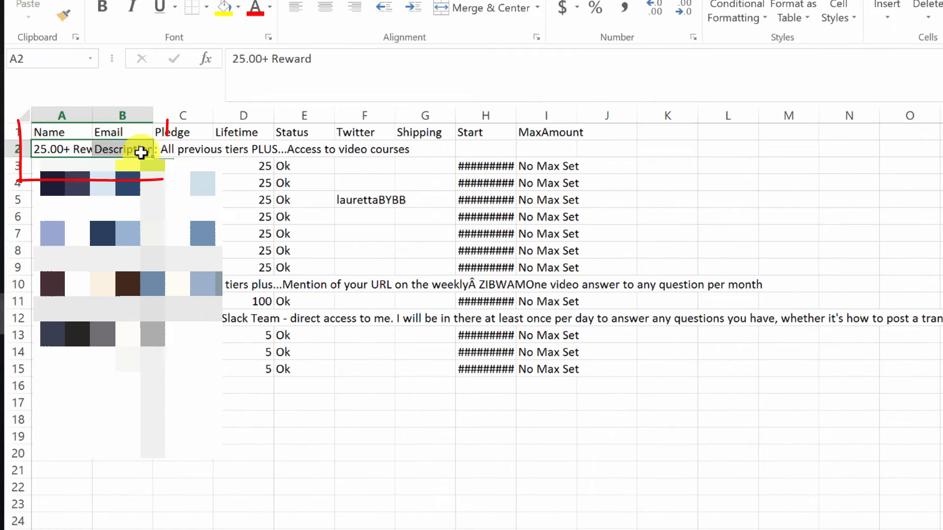
{"action": "key", "text": "ctrl+c"}
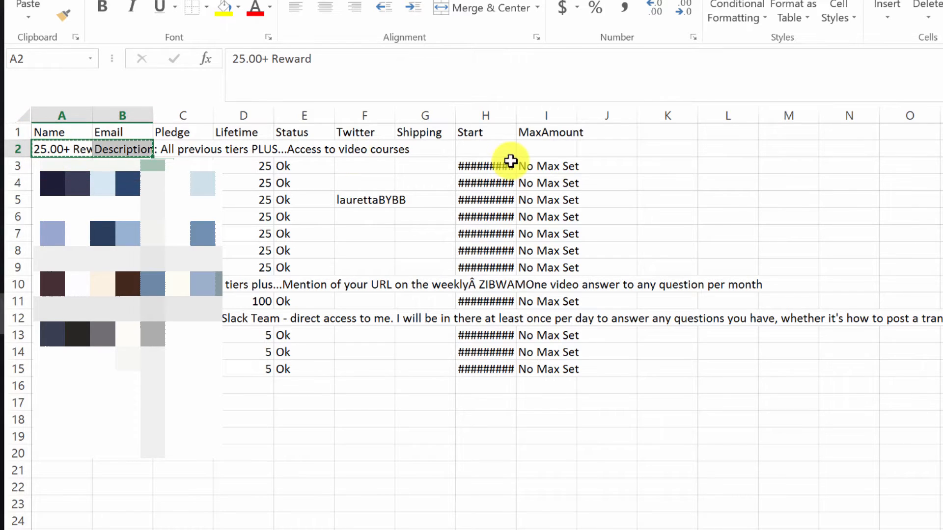
{"action": "left_click_drag", "start_coordinate": [587, 167], "coordinate": [595, 267]}
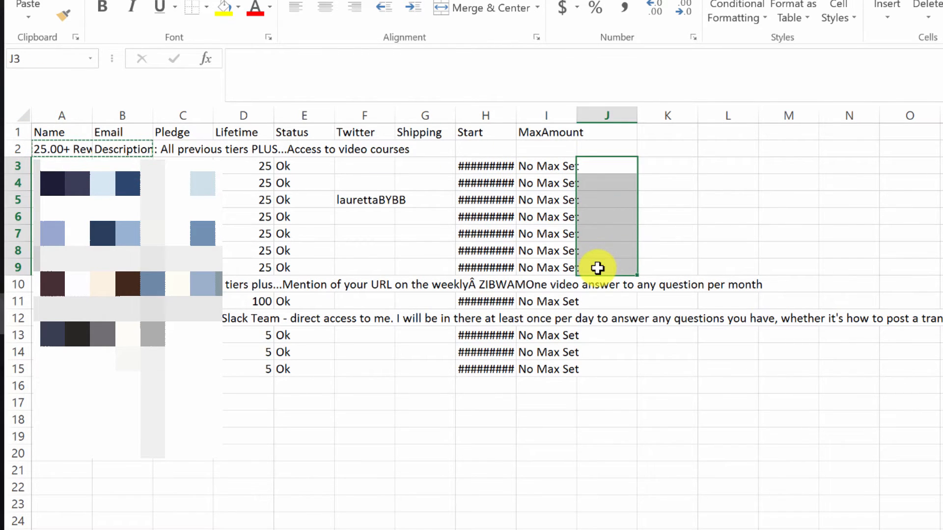
{"action": "key", "text": "ctrl+v"}
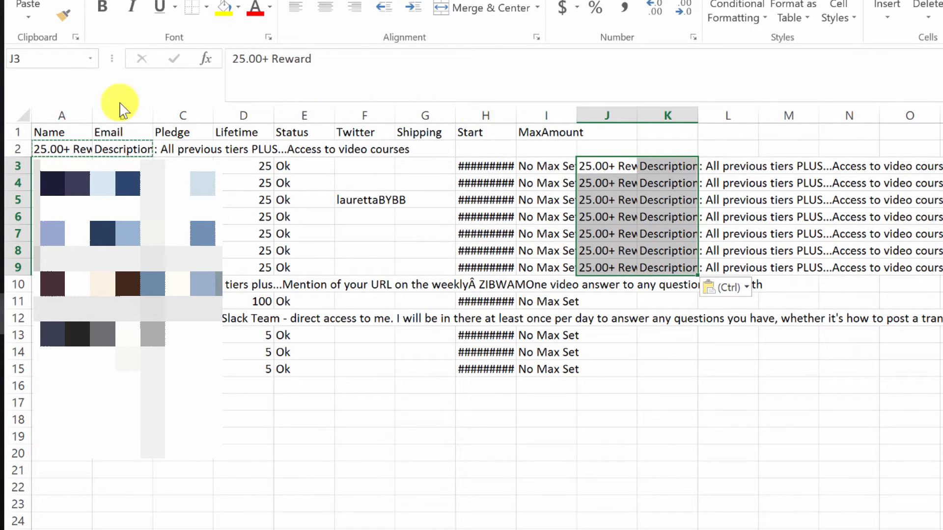
Step: Auto-fit the widths of columns C through I and delete the 25.00+ Reward heading row
{"action": "left_click_drag", "start_coordinate": [194, 117], "coordinate": [574, 116]}
{"action": "double_click", "coordinate": [578, 117]}
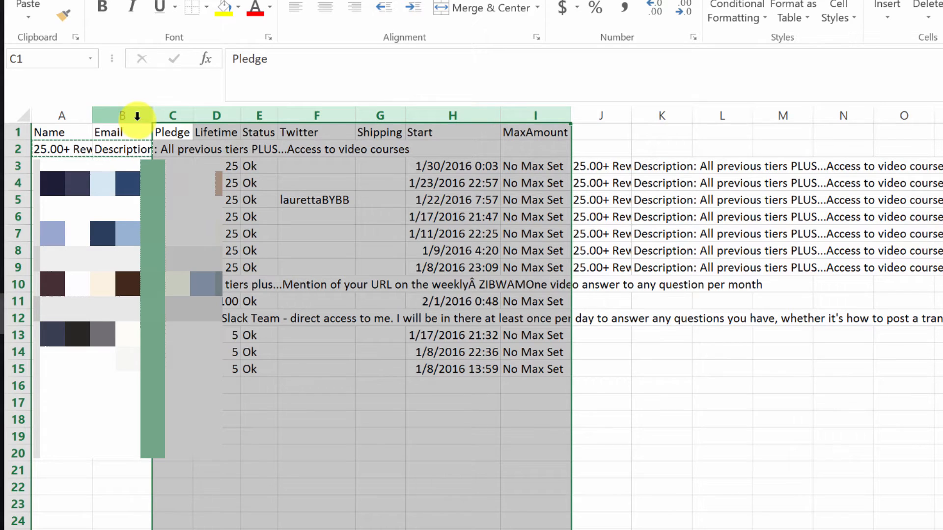
{"action": "left_click", "coordinate": [135, 149]}
{"action": "key", "text": "shift+space"}
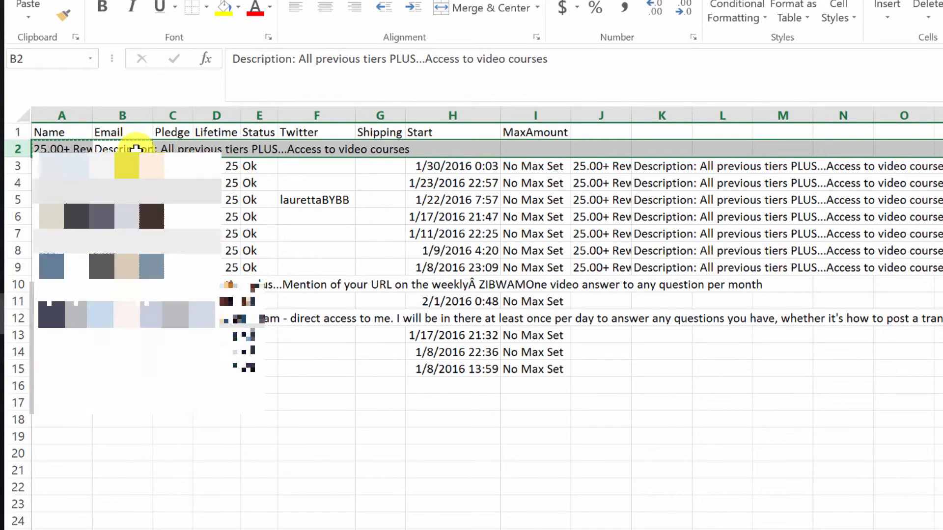
{"action": "key", "text": "ctrl+minus"}
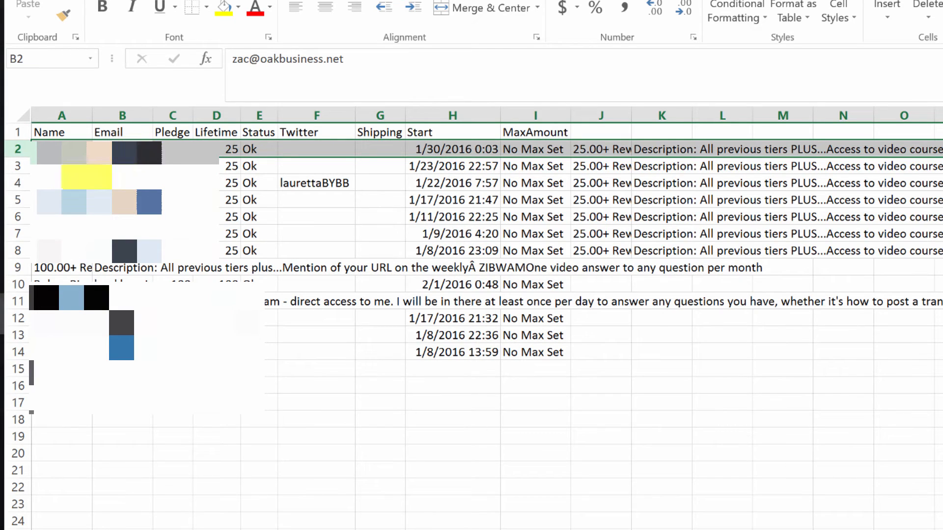
Step: Copy the 100.00+ Reward name and description beside its patron at J10, and delete the tier's heading row 9
{"action": "left_click_drag", "start_coordinate": [77, 268], "coordinate": [102, 269]}
{"action": "key", "text": "ctrl+c"}
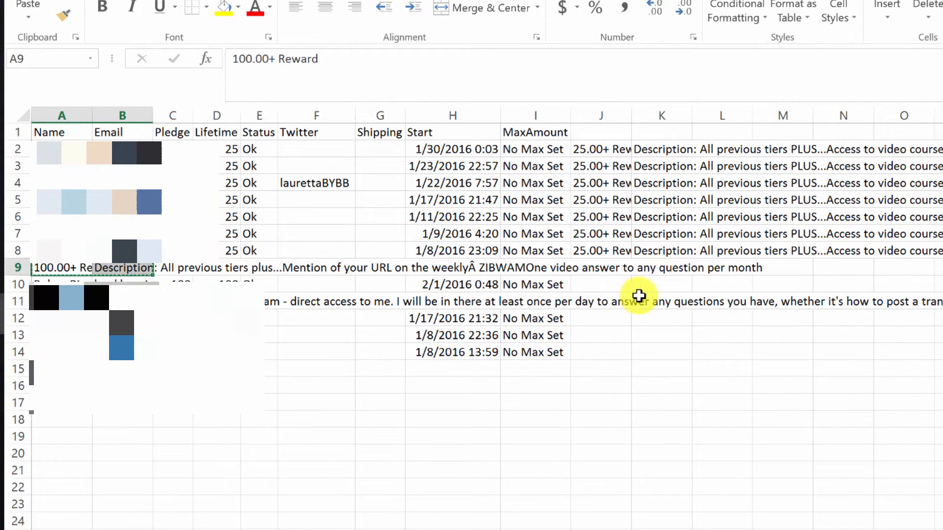
{"action": "left_click", "coordinate": [598, 285]}
{"action": "key", "text": "ctrl+v"}
{"action": "left_click", "coordinate": [594, 269]}
{"action": "key", "text": "shift+space"}
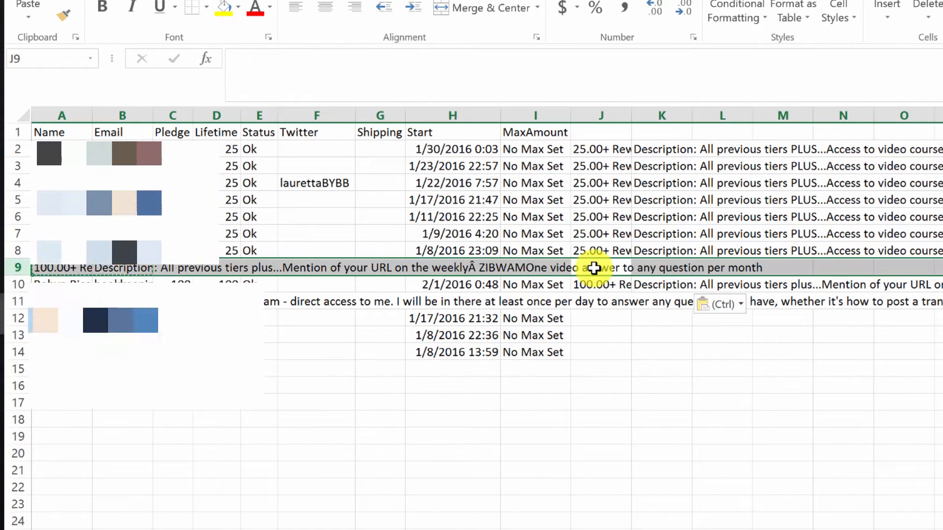
{"action": "key", "text": "ctrl+minus"}
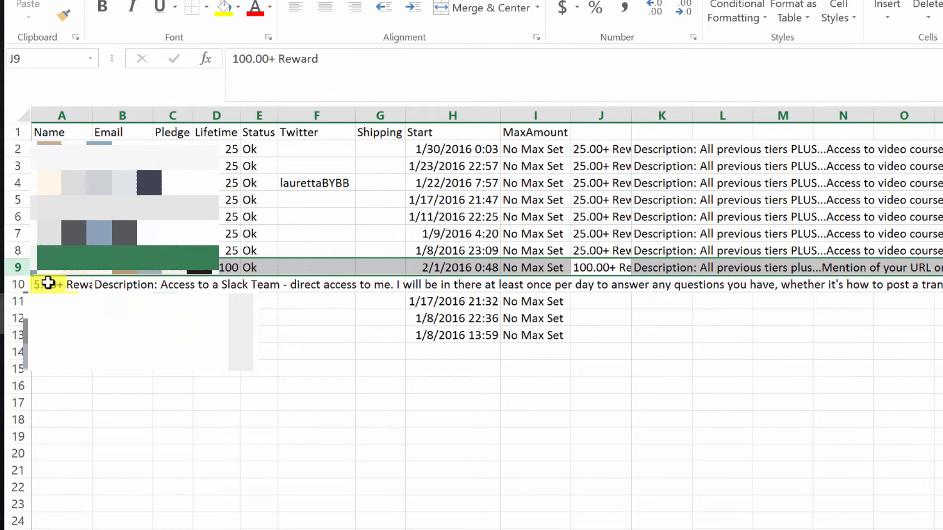
Step: Copy the 5.00+ Reward name and description into columns J and K for rows 11 to 13, and delete heading row 10
{"action": "left_click_drag", "start_coordinate": [46, 284], "coordinate": [123, 284]}
{"action": "key", "text": "ctrl+c"}
{"action": "left_click_drag", "start_coordinate": [609, 298], "coordinate": [598, 333]}
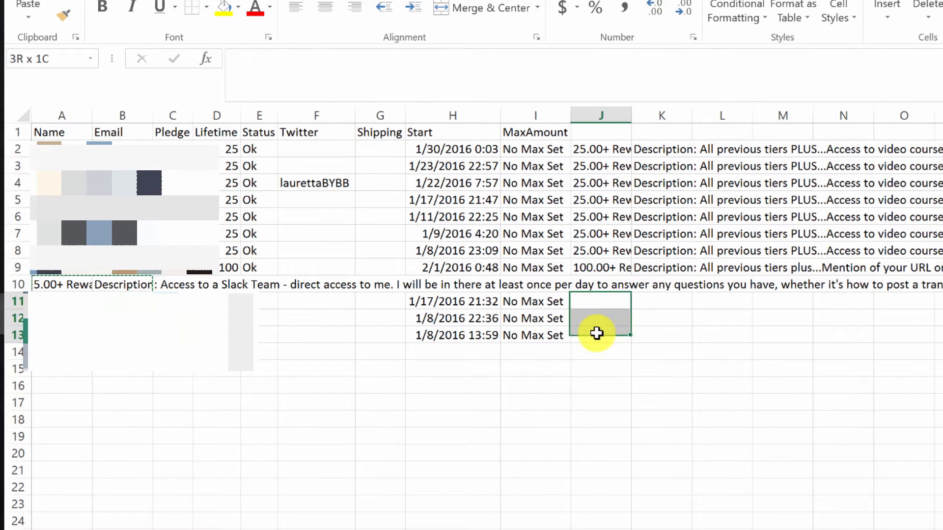
{"action": "key", "text": "ctrl+v"}
{"action": "left_click", "coordinate": [608, 284]}
{"action": "key", "text": "shift+space"}
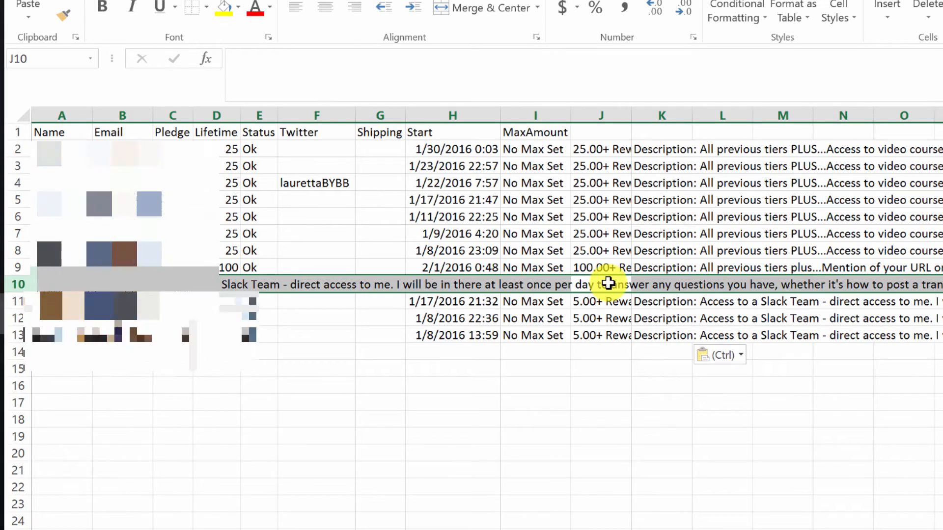
{"action": "key", "text": "ctrl+minus"}
Step: Auto-fit the width of all columns in the sheet and select the 25.00+ Reward cells J2:J8
{"action": "left_click", "coordinate": [22, 116]}
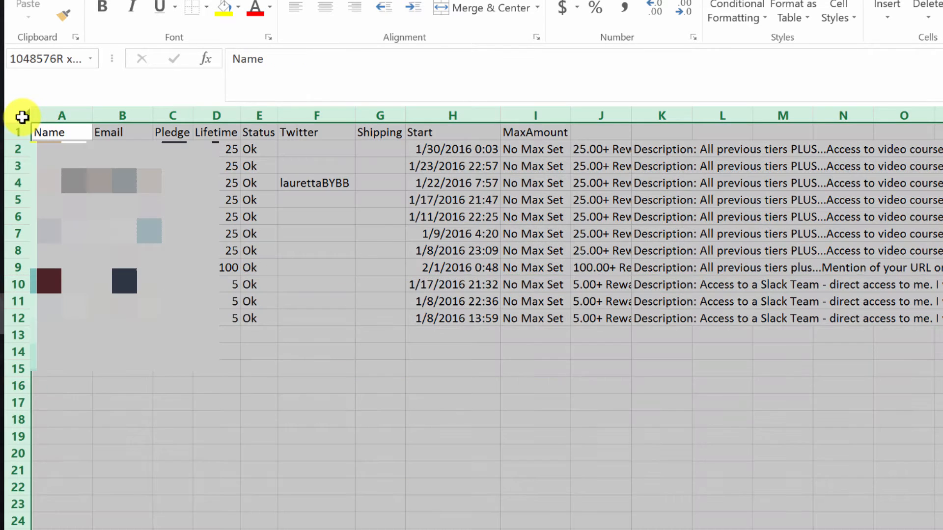
{"action": "double_click", "coordinate": [93, 111]}
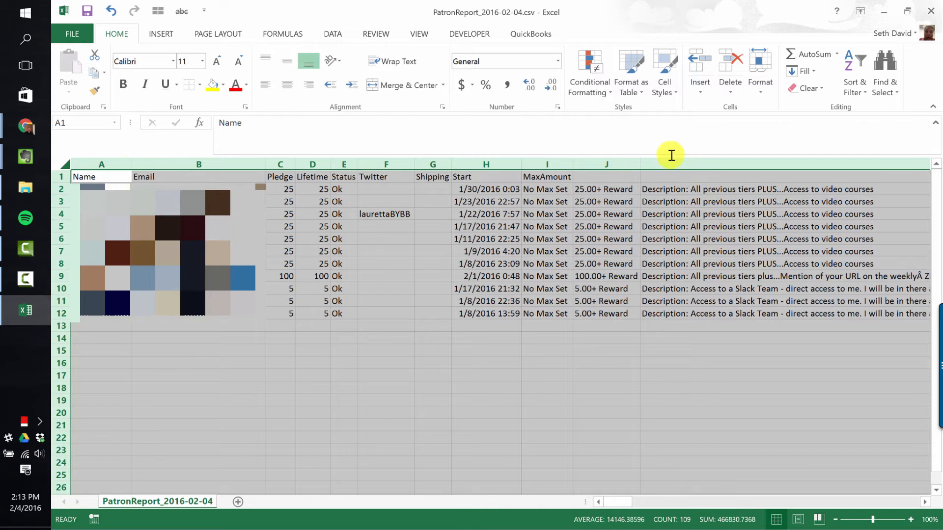
{"action": "left_click", "coordinate": [589, 189]}
{"action": "left_click_drag", "start_coordinate": [590, 200], "coordinate": [591, 263]}
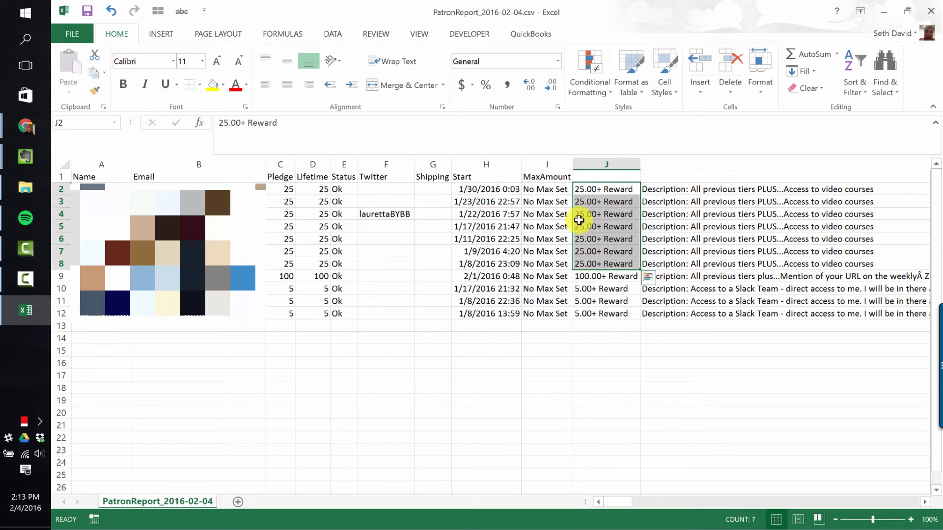
Step: Add the column headers "Tier" in J1 and "Rewards" in K1, and return to cell A1
{"action": "left_click", "coordinate": [593, 173]}
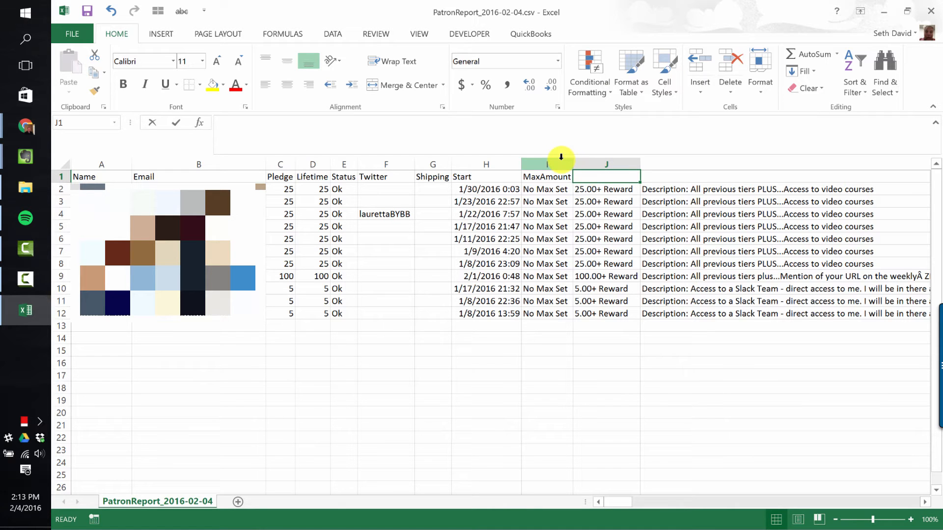
{"action": "type", "text": "Tier"}
{"action": "key", "text": "Tab"}
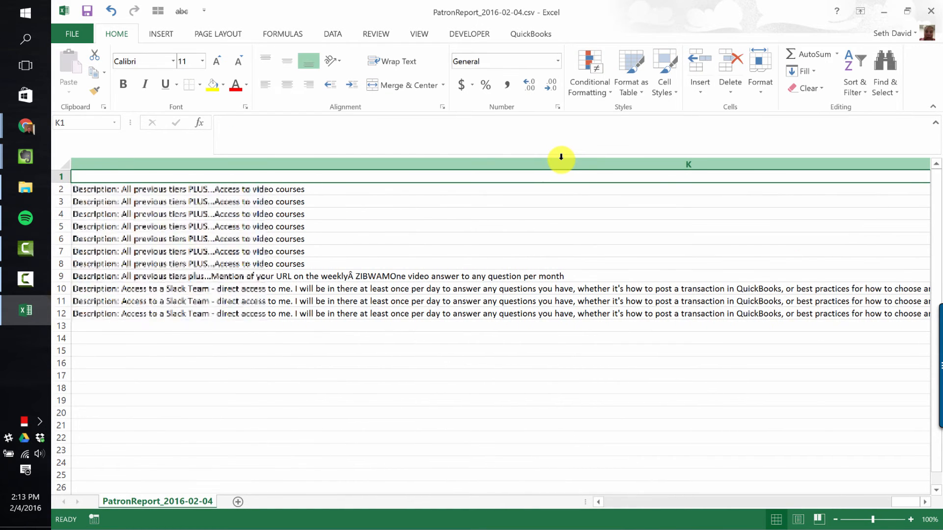
{"action": "type", "text": "Re"}
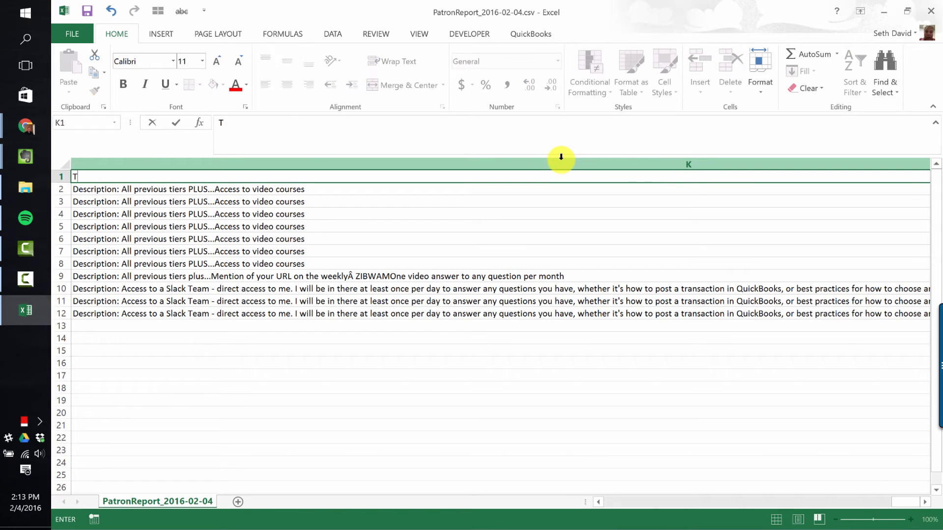
{"action": "type", "text": "wards"}
{"action": "key", "text": "ctrl+Return"}
{"action": "key", "text": "ctrl+Home"}
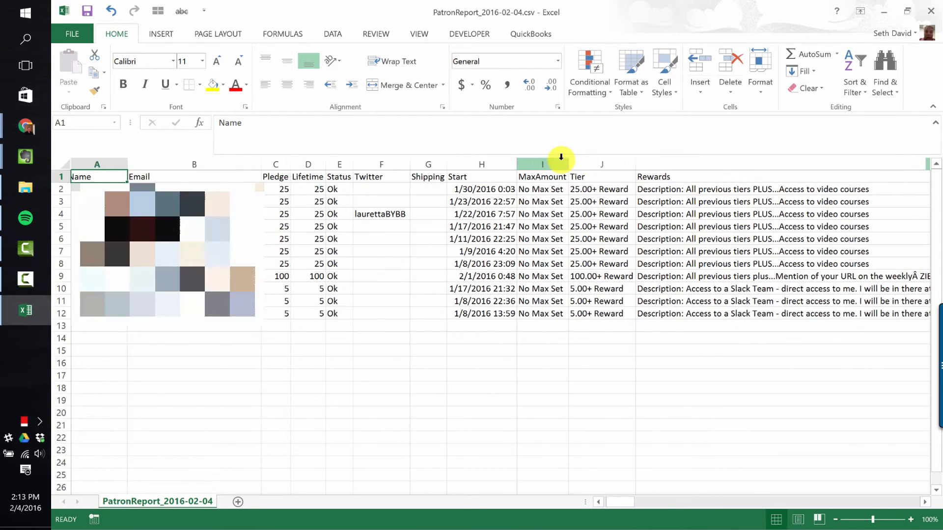
Step: Set a narrower column width for the Rewards column K and wrap the description text in K2:K12
{"action": "left_click", "coordinate": [656, 302]}
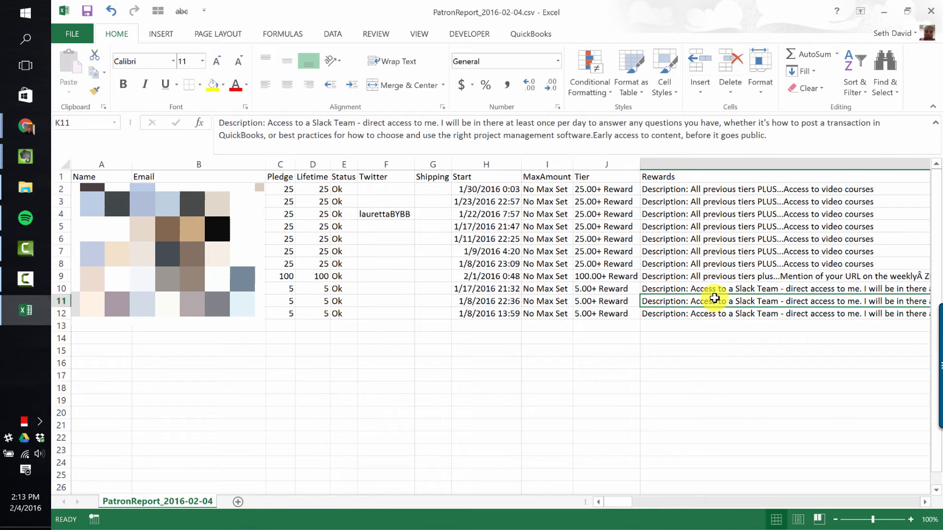
{"action": "right_click", "coordinate": [732, 169]}
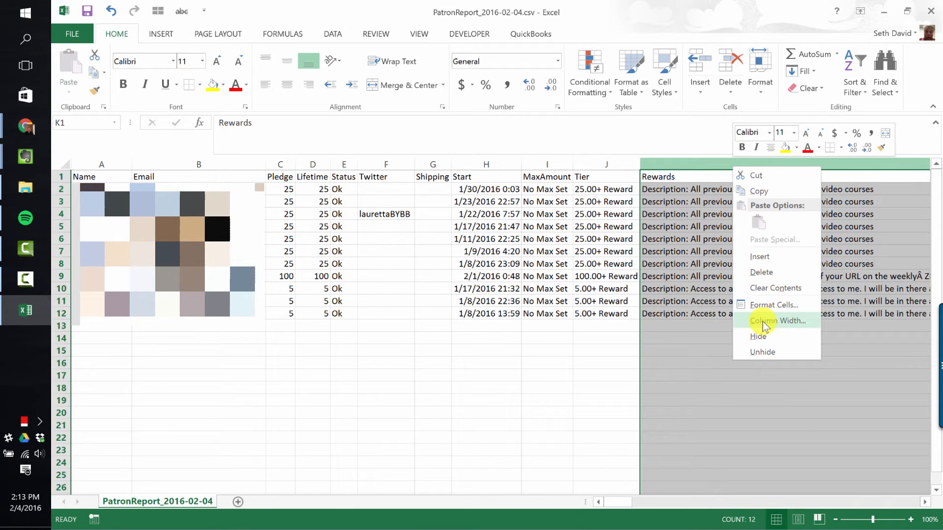
{"action": "left_click", "coordinate": [776, 323]}
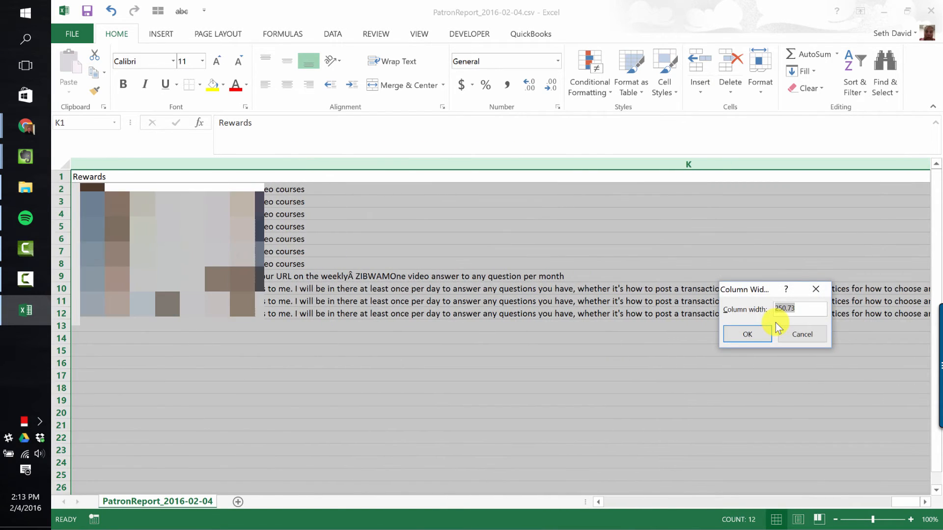
{"action": "key", "text": "Return"}
{"action": "key", "text": "ctrl+Home"}
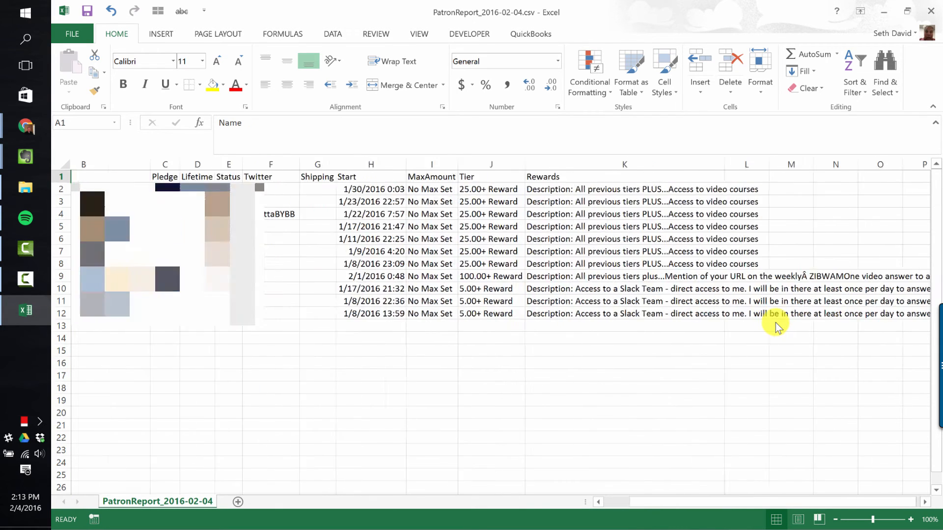
{"action": "left_click_drag", "start_coordinate": [688, 190], "coordinate": [684, 312]}
{"action": "left_click", "coordinate": [404, 68]}
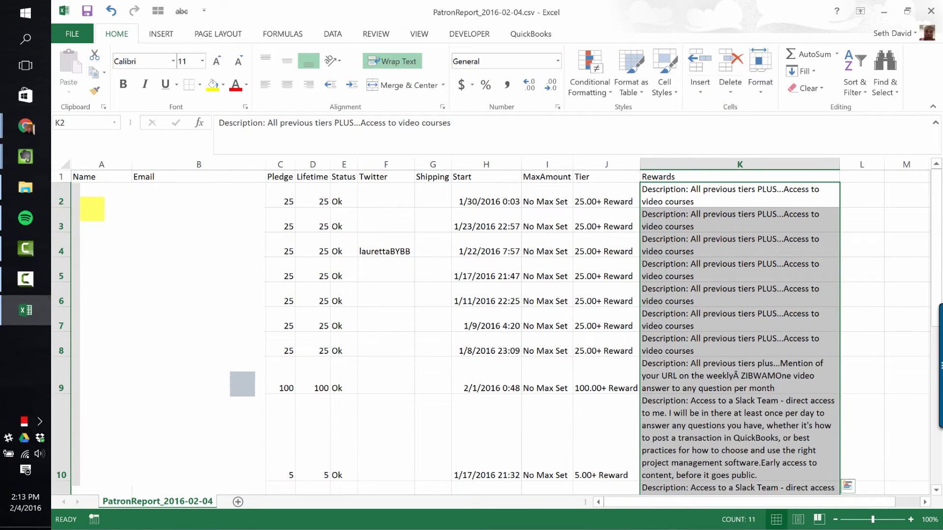
Step: Undo the text wrapping of the reward descriptions in K2:K12, leaving cell A2 selected
{"action": "left_click", "coordinate": [93, 189]}
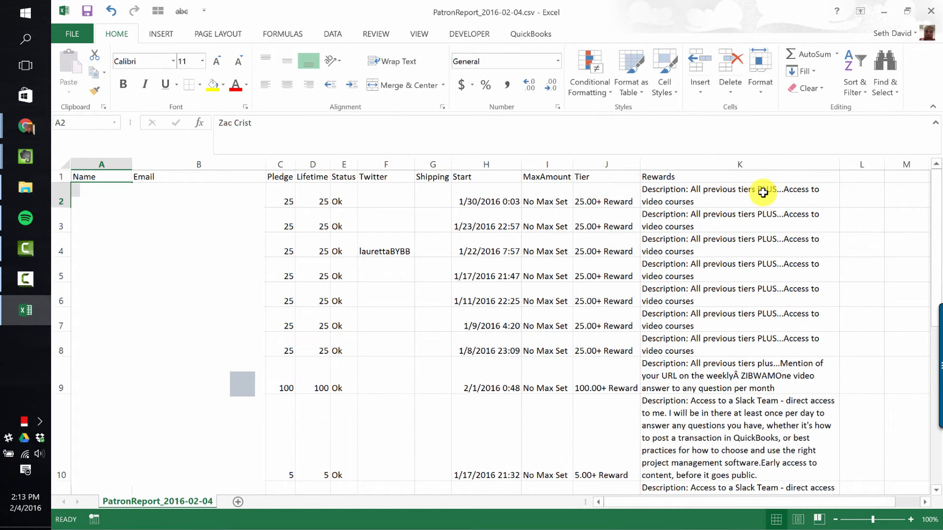
{"action": "key", "text": "ctrl+z"}
{"action": "key", "text": "ctrl+z"}
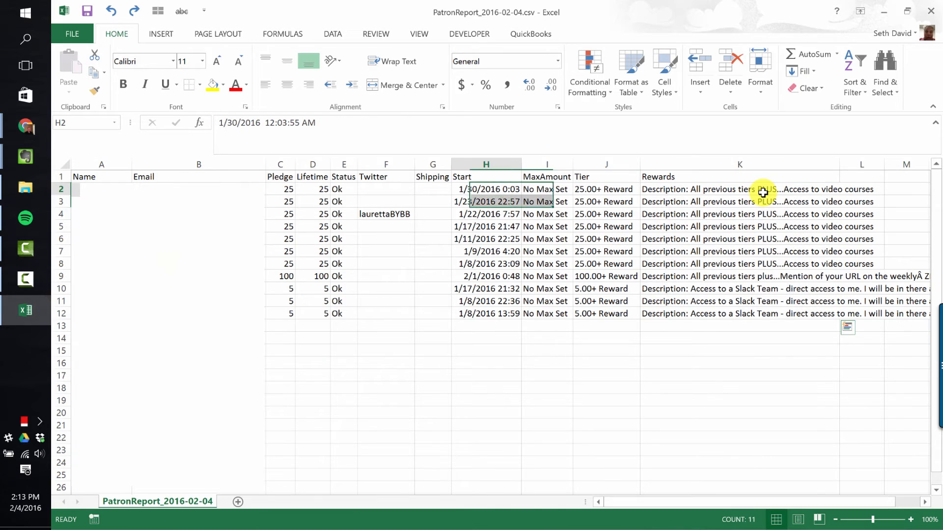
{"action": "key", "text": "ctrl+z"}
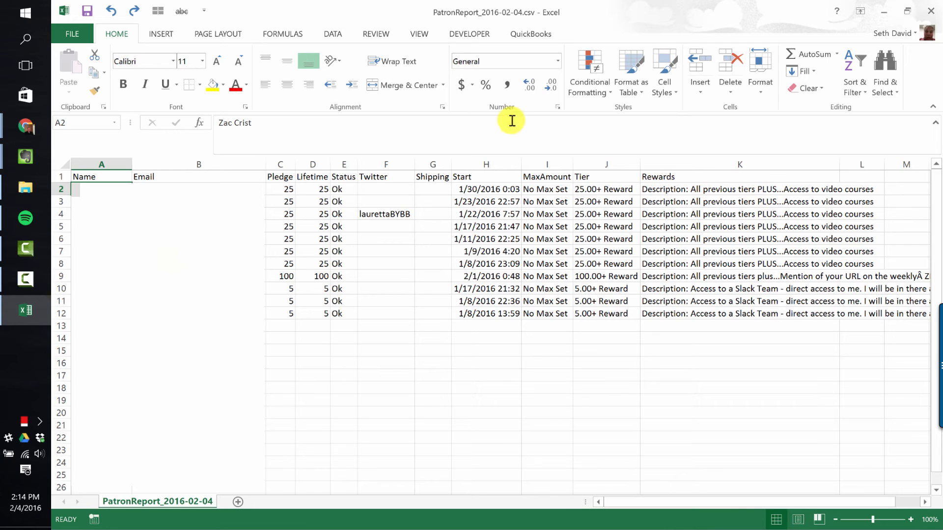
Step: Switch to the Patreon Patron Manager window in Chrome and open the creator's profile page
{"action": "mouse_move", "coordinate": [30, 128]}
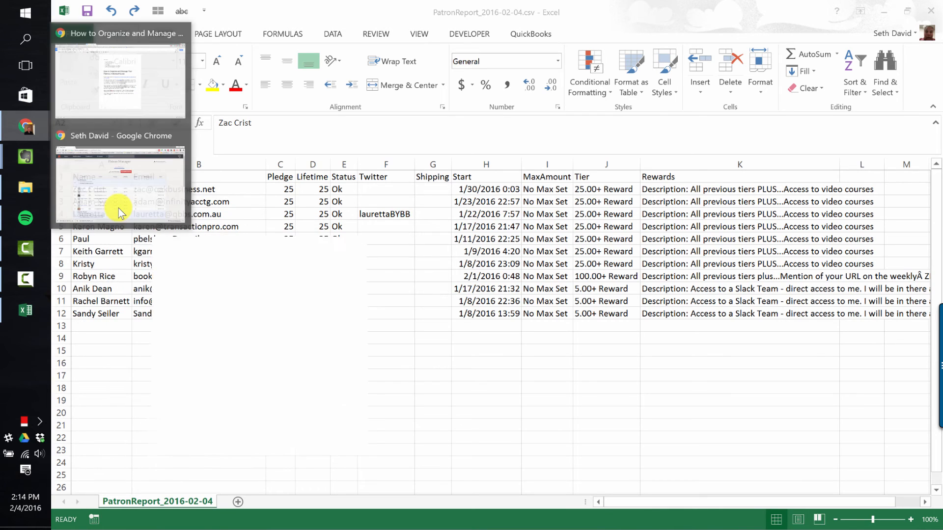
{"action": "left_click", "coordinate": [120, 209]}
{"action": "left_click", "coordinate": [902, 70]}
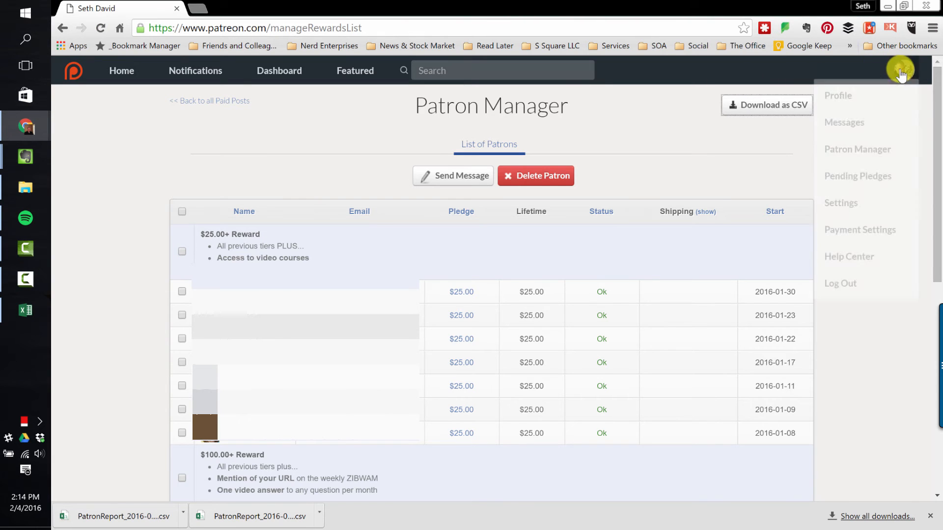
{"action": "left_click", "coordinate": [841, 98]}
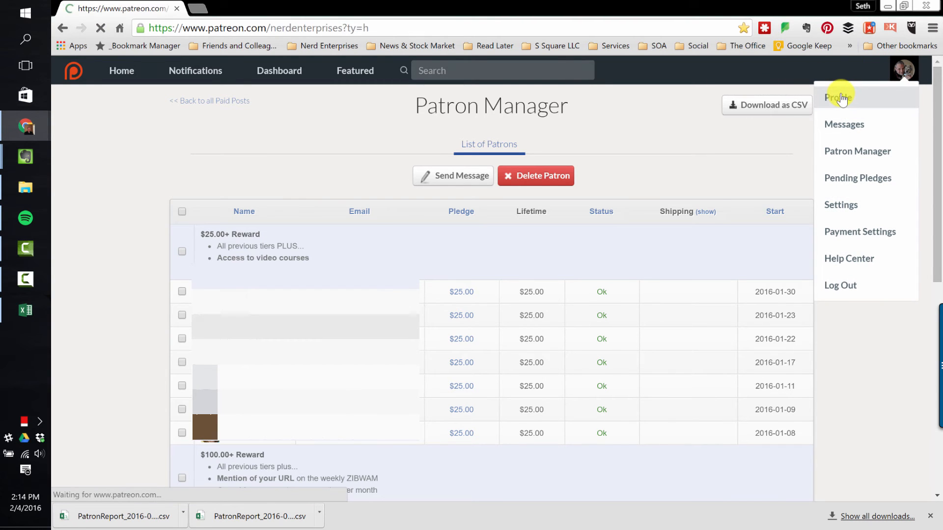